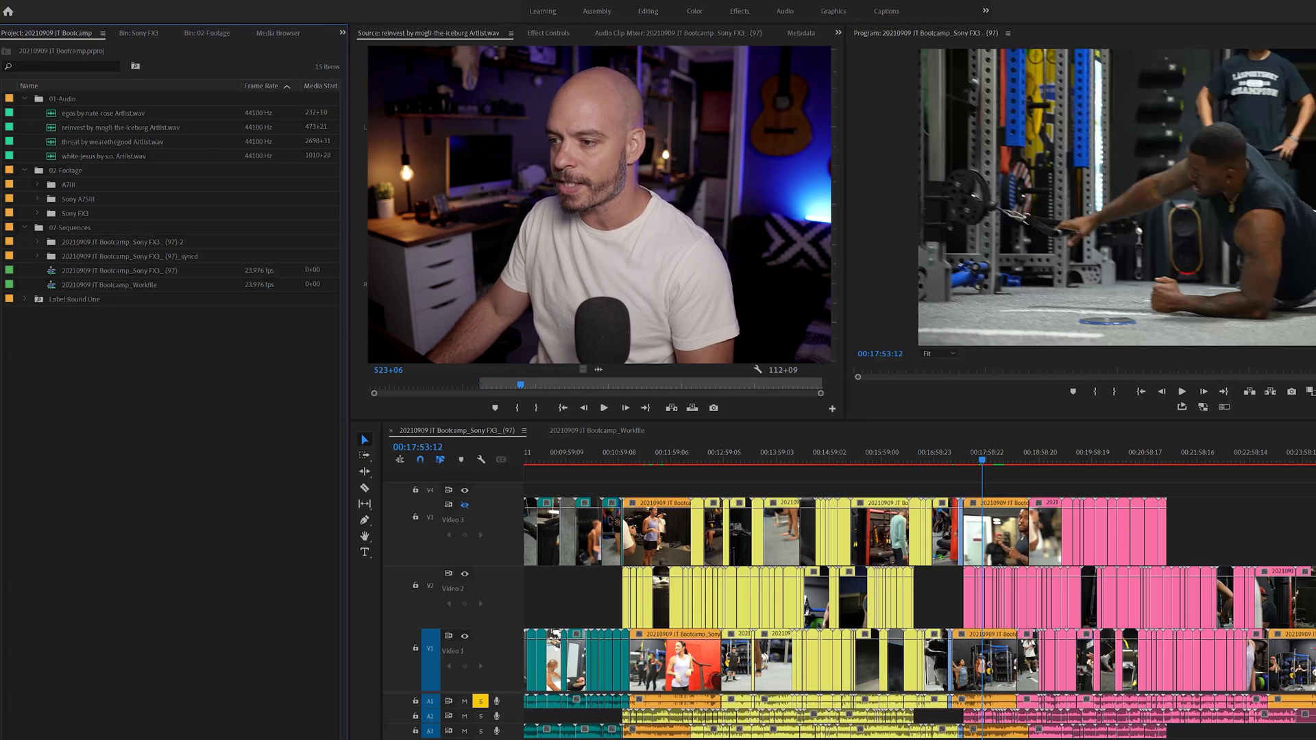
- Zoom the timeline out twice and park the playhead at 00:02:32:12
key(minus)
key(minus)
key(minus)
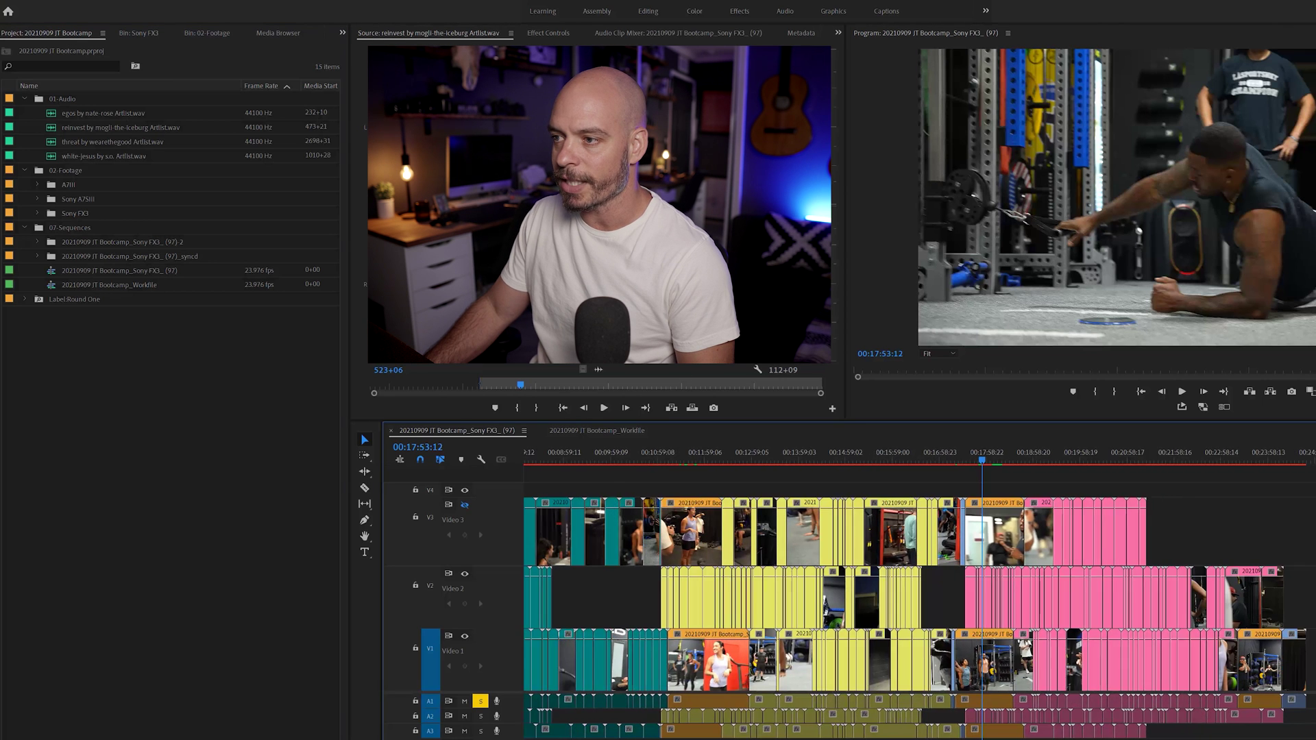
key(minus)
key(minus)
key(minus)
key(minus)
key(minus)
key(minus)
key(minus)
key(minus)
key(minus)
key(minus)
key(minus)
key(minus)
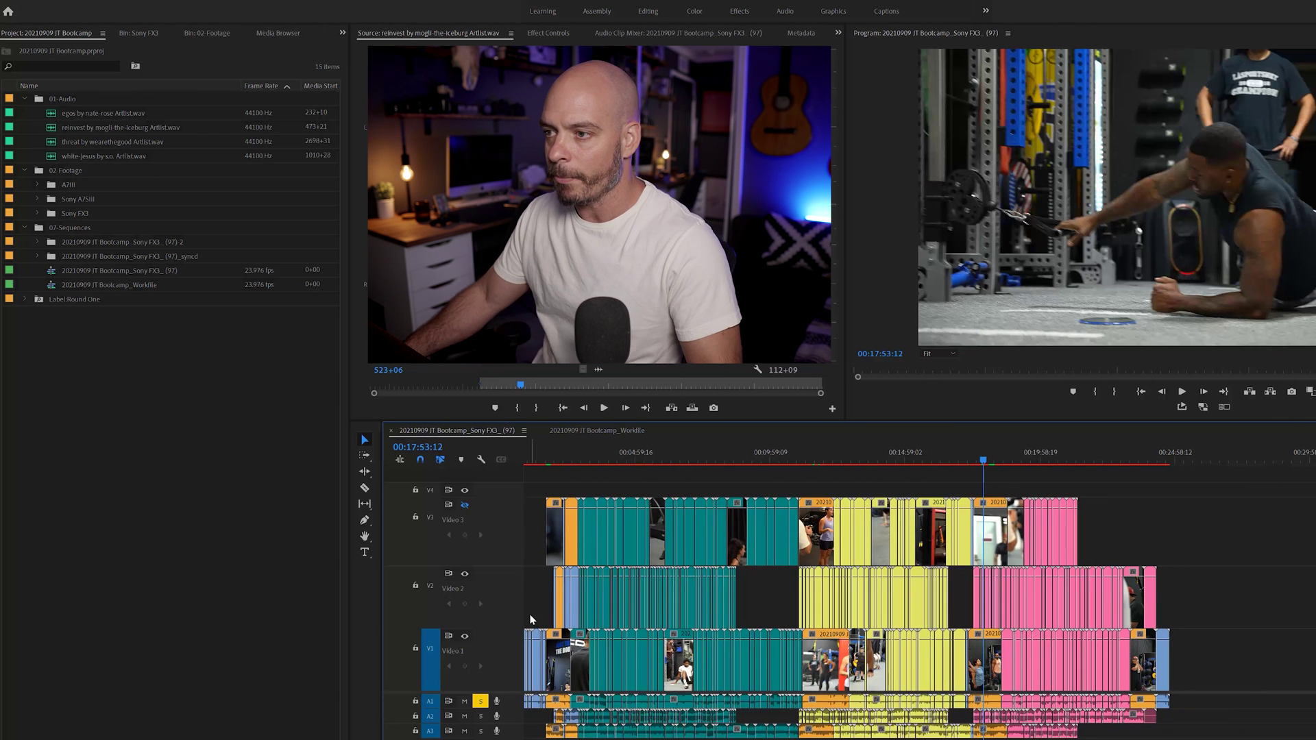
click(552, 460)
click(568, 463)
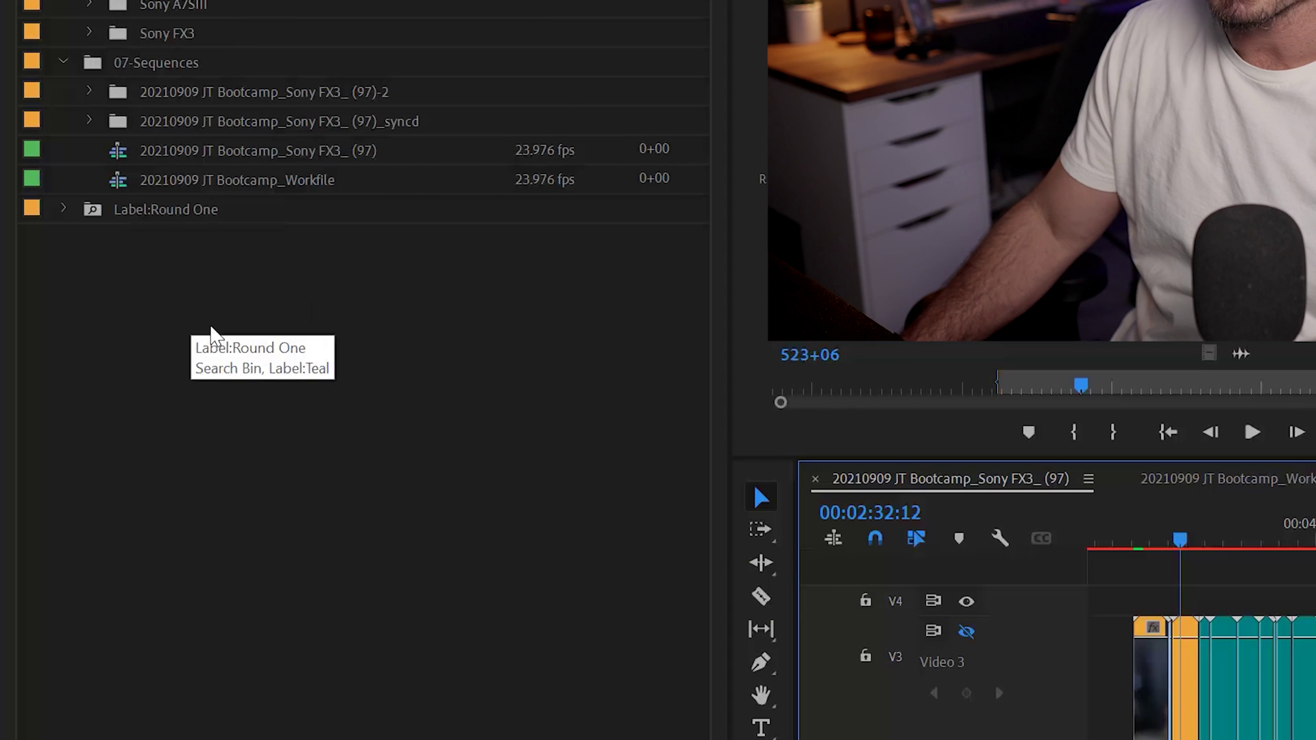
right_click(96, 357)
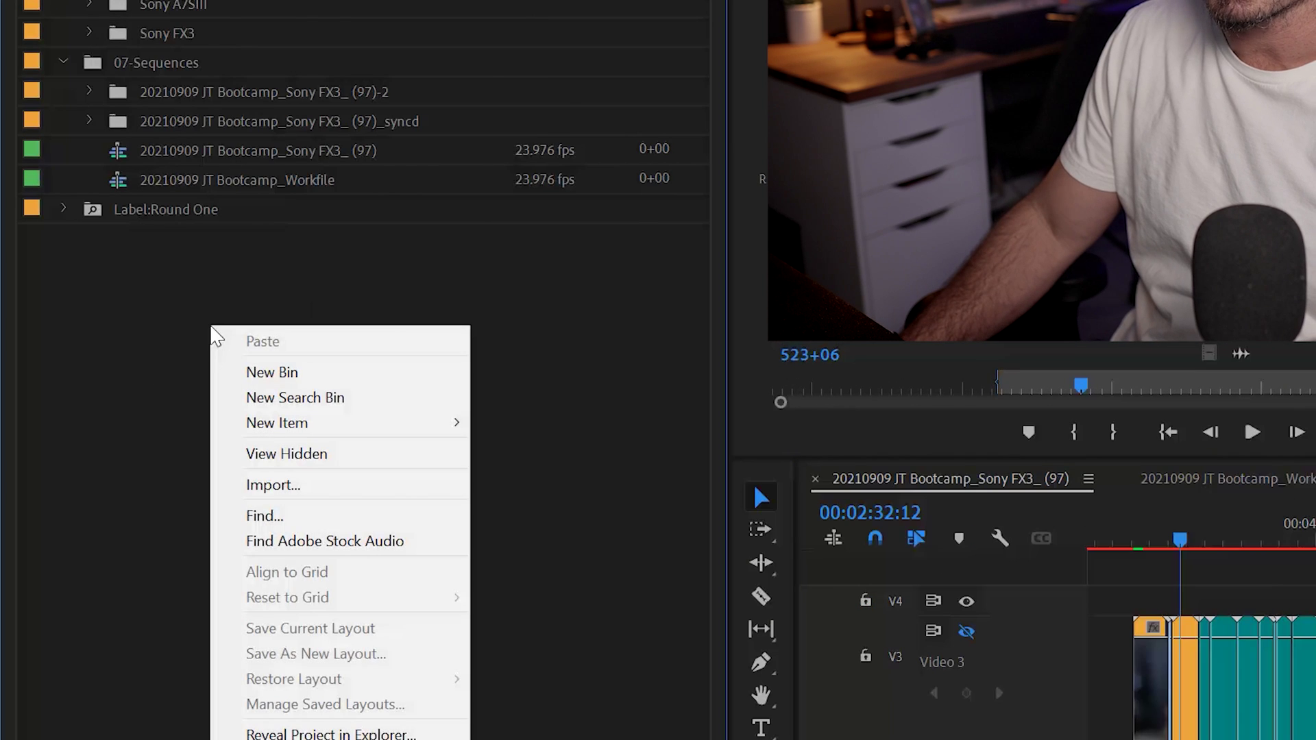
- Start a new search bin with Search set to Label and Find set to Yellow
click(236, 403)
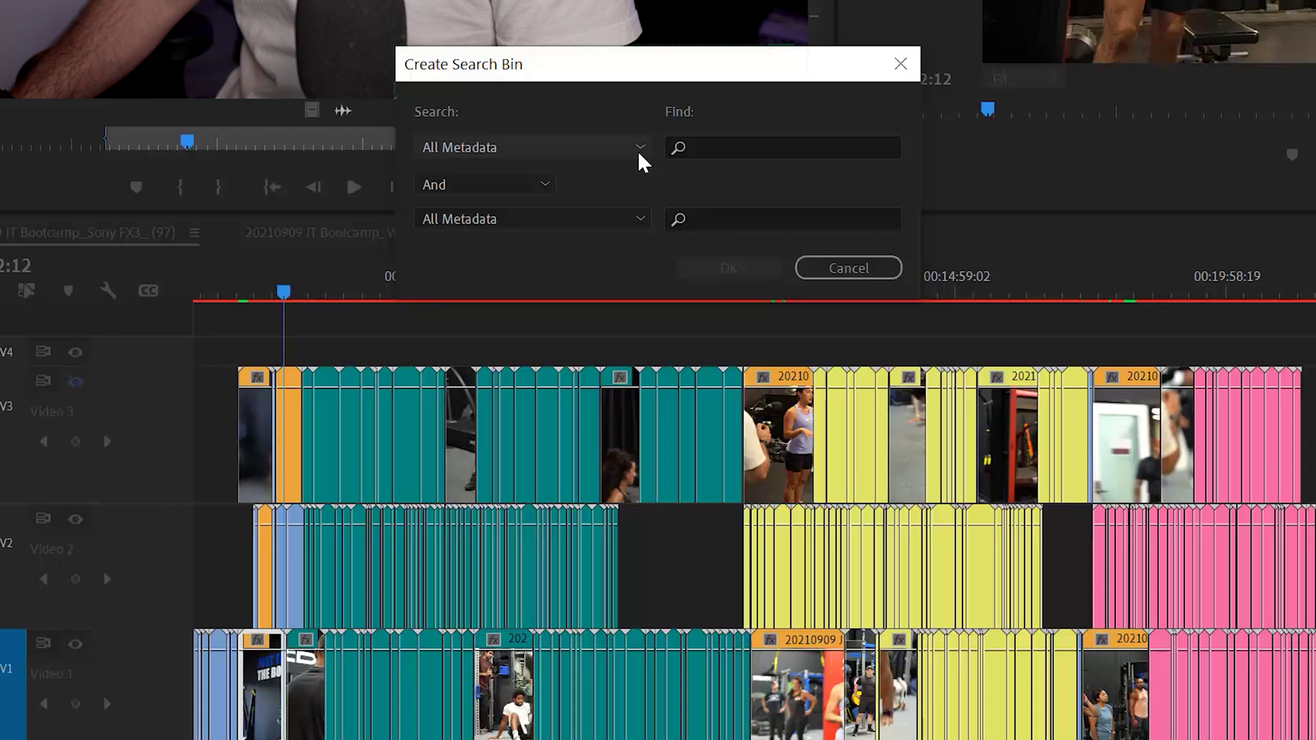
click(640, 155)
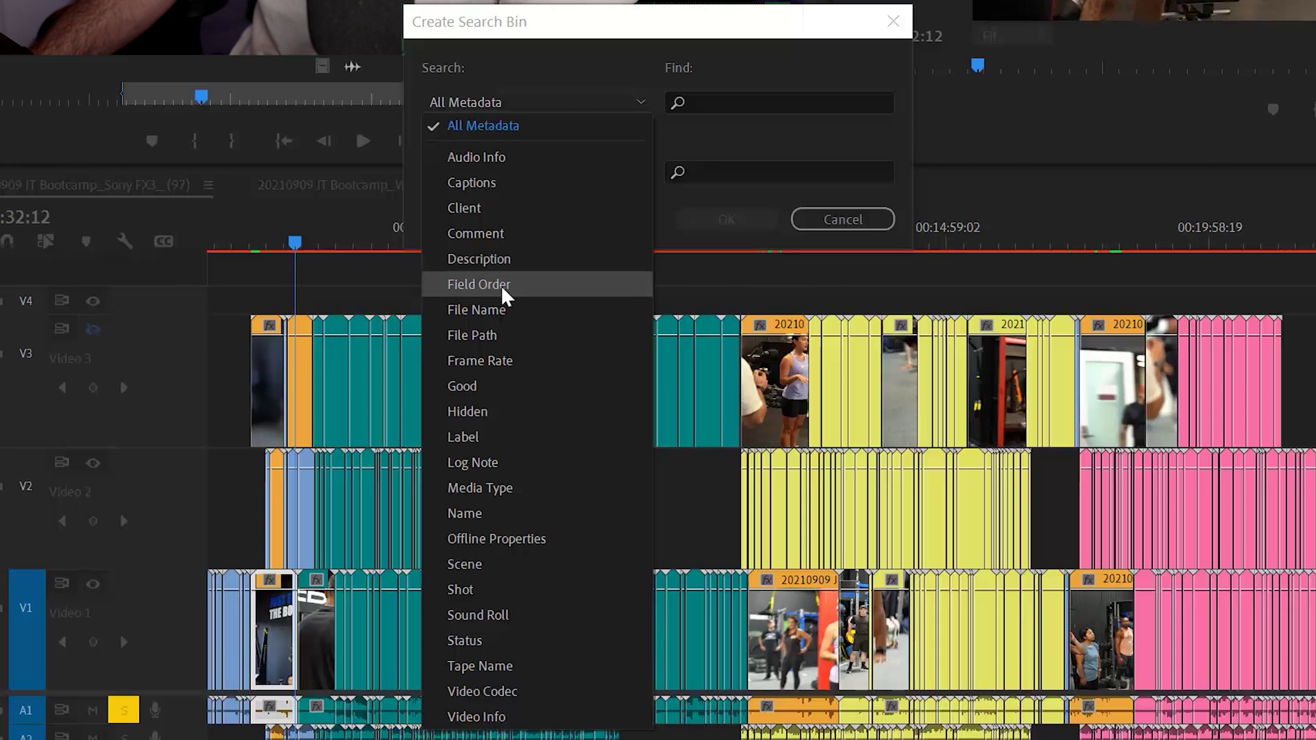
click(496, 437)
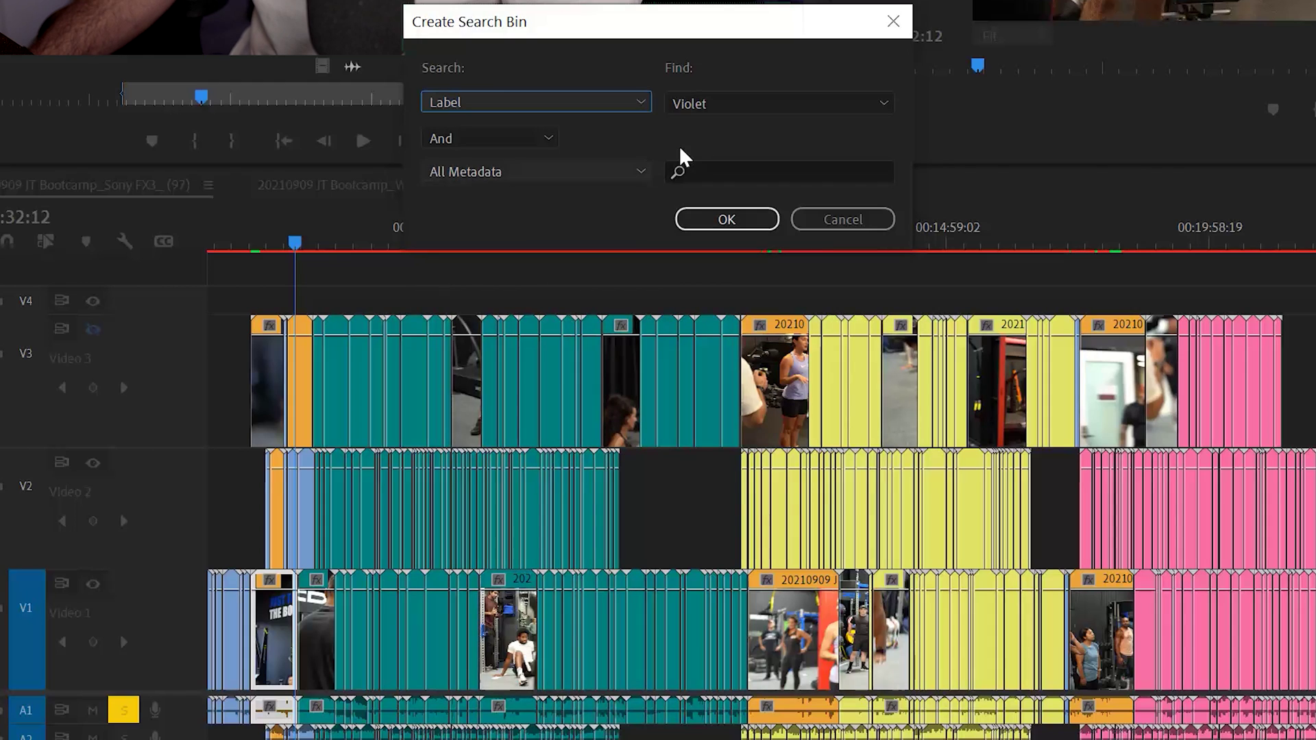
click(730, 110)
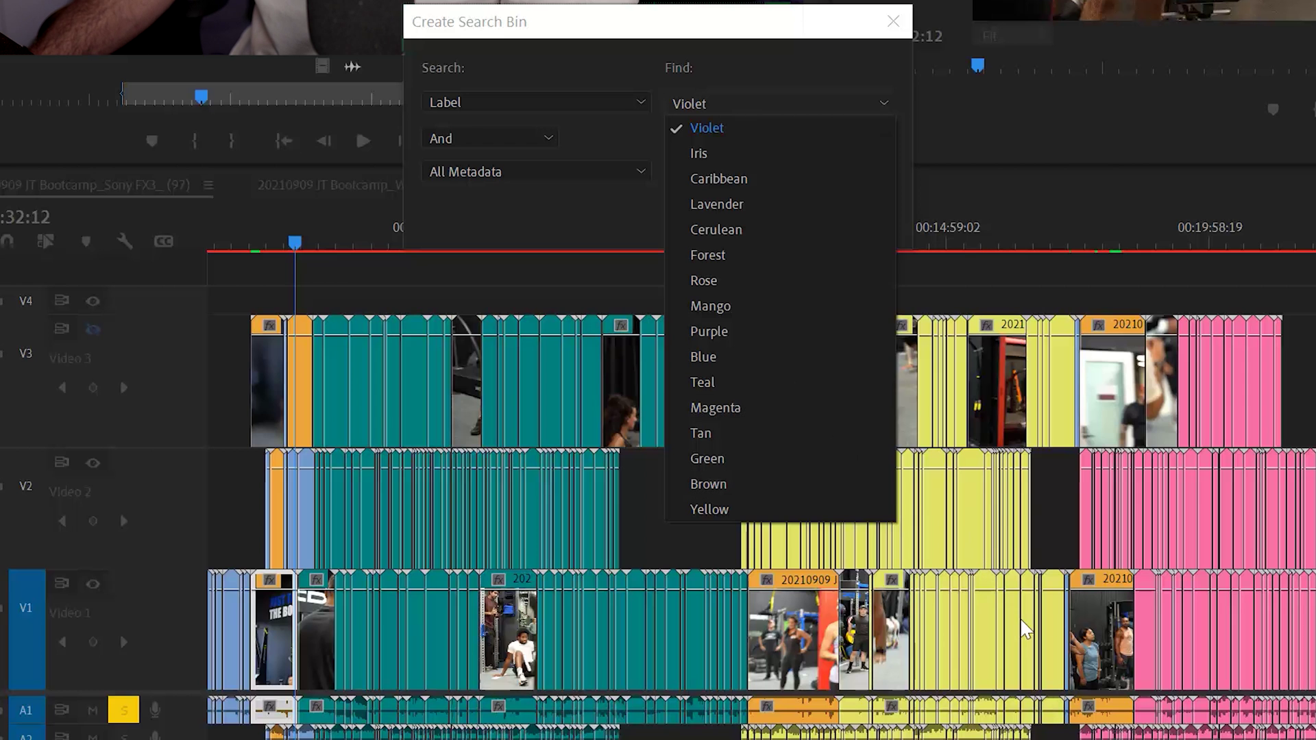
click(713, 508)
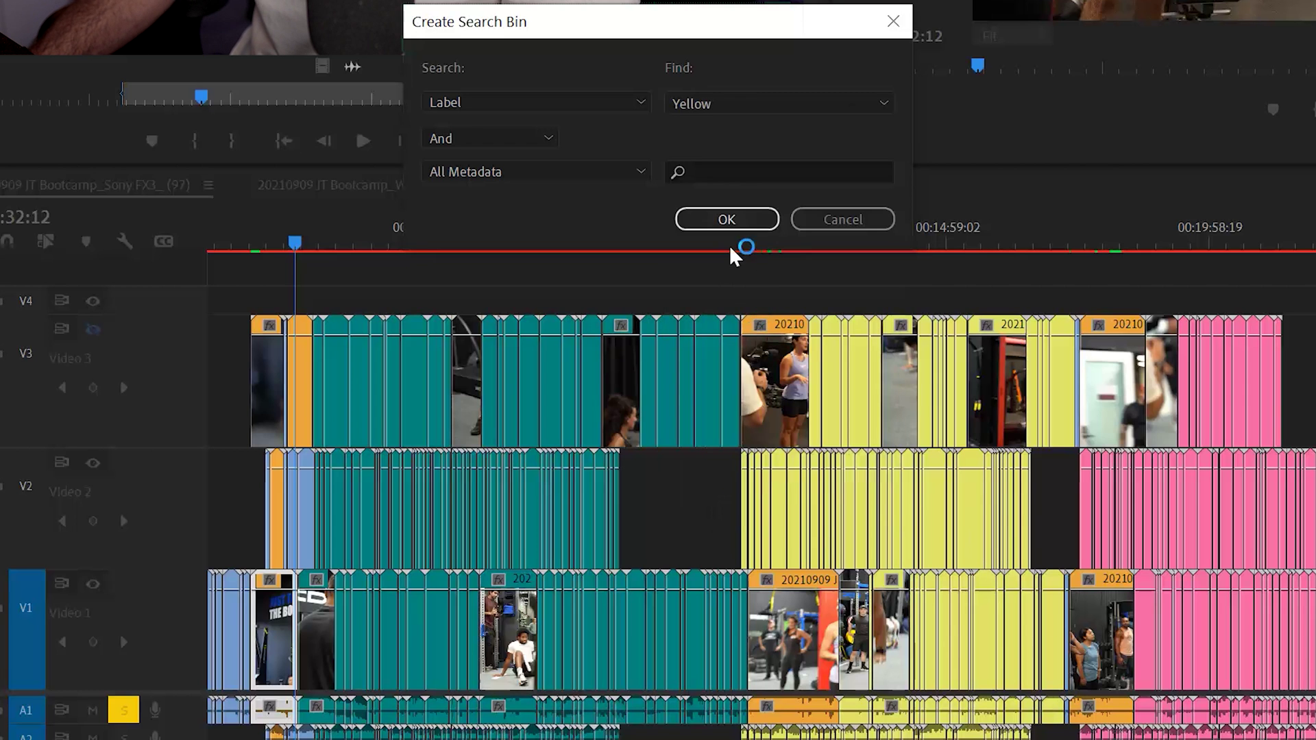
- Create the Yellow search bin, rename it Label:Round Two, and collapse it
click(728, 221)
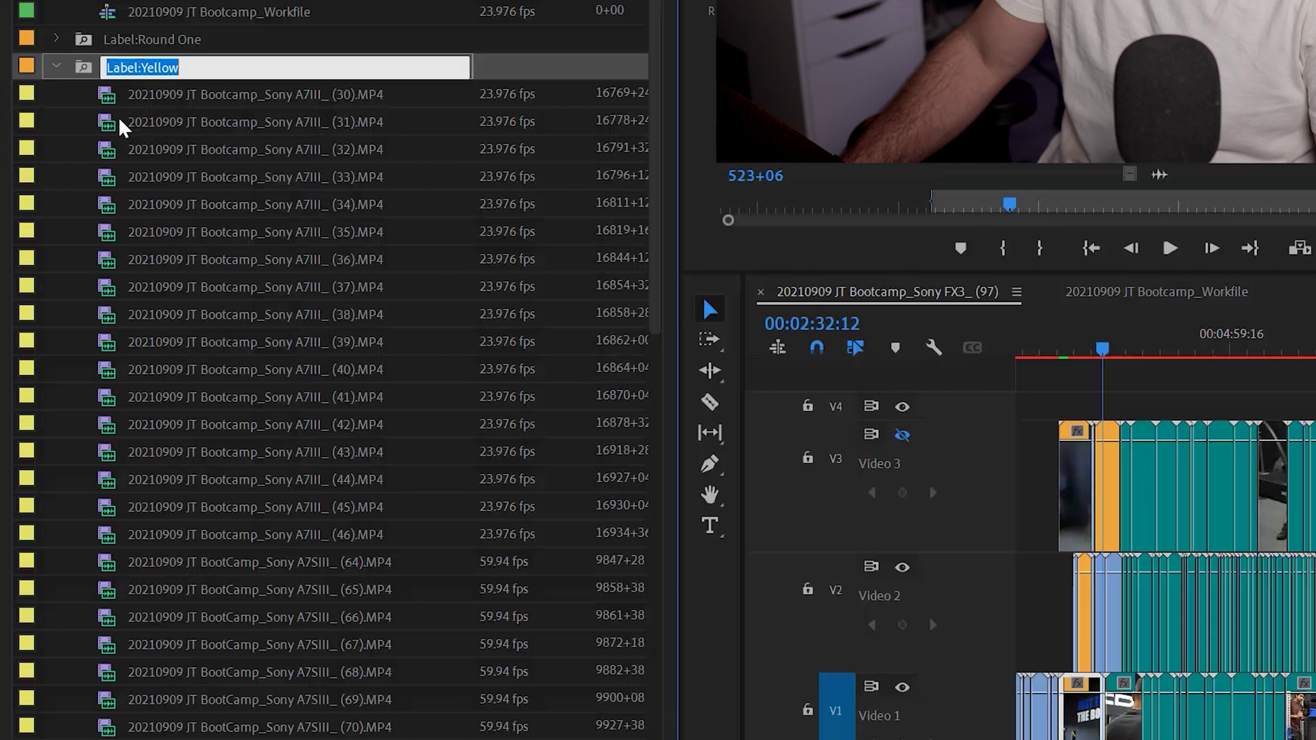
click(194, 67)
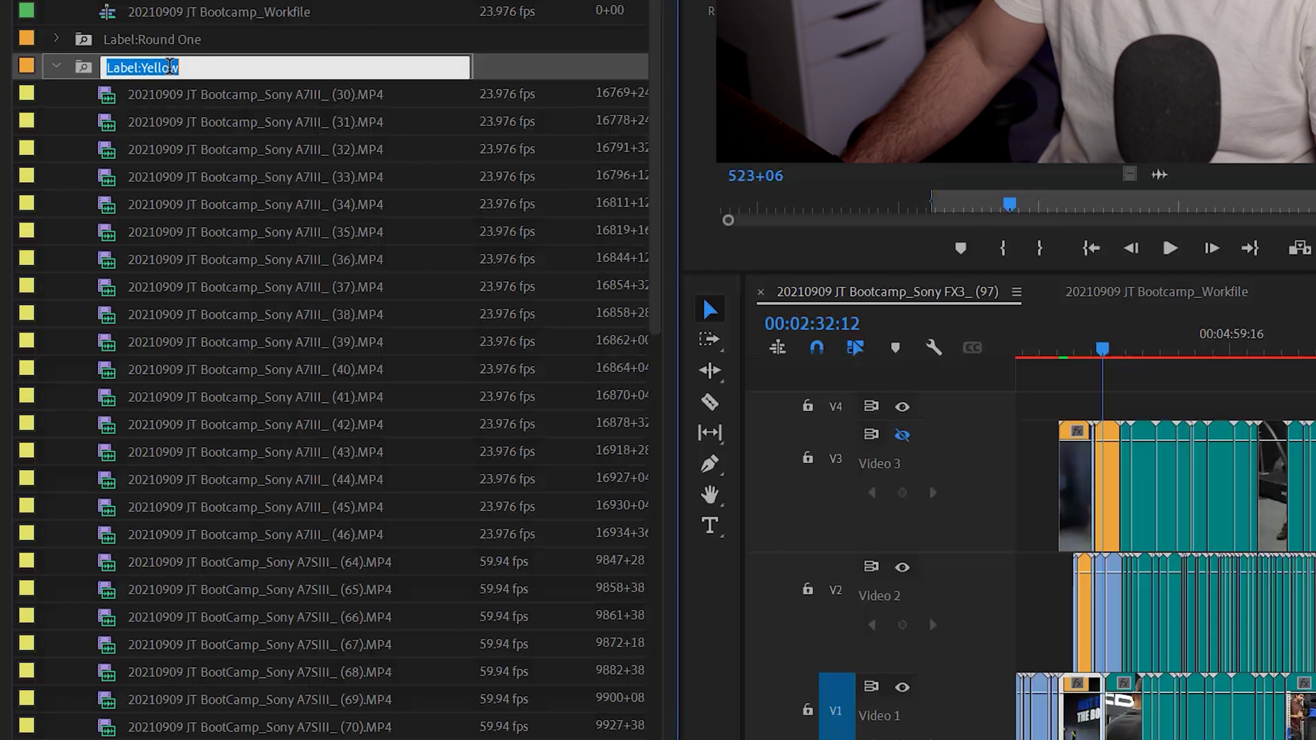
click(208, 69)
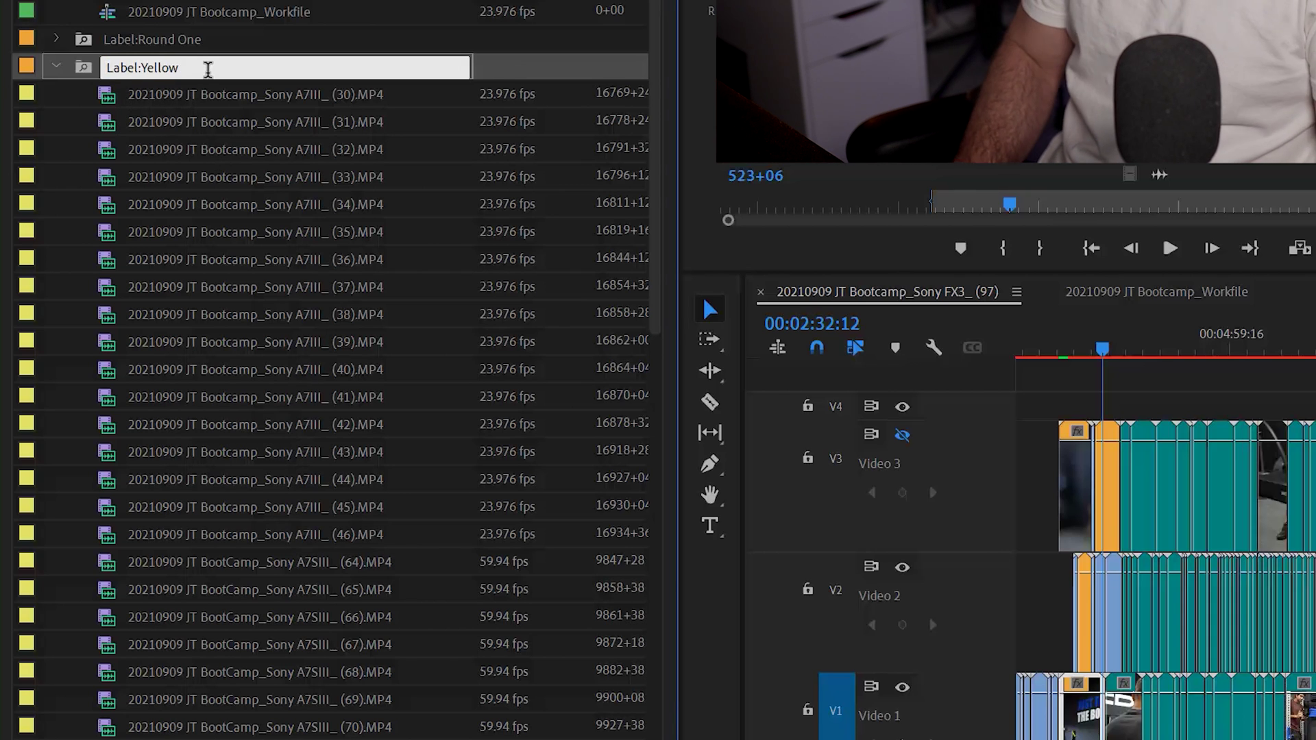
key(BackSpace)
key(BackSpace)
key(BackSpace)
key(BackSpace)
key(BackSpace)
key(BackSpace)
text(Round Two)
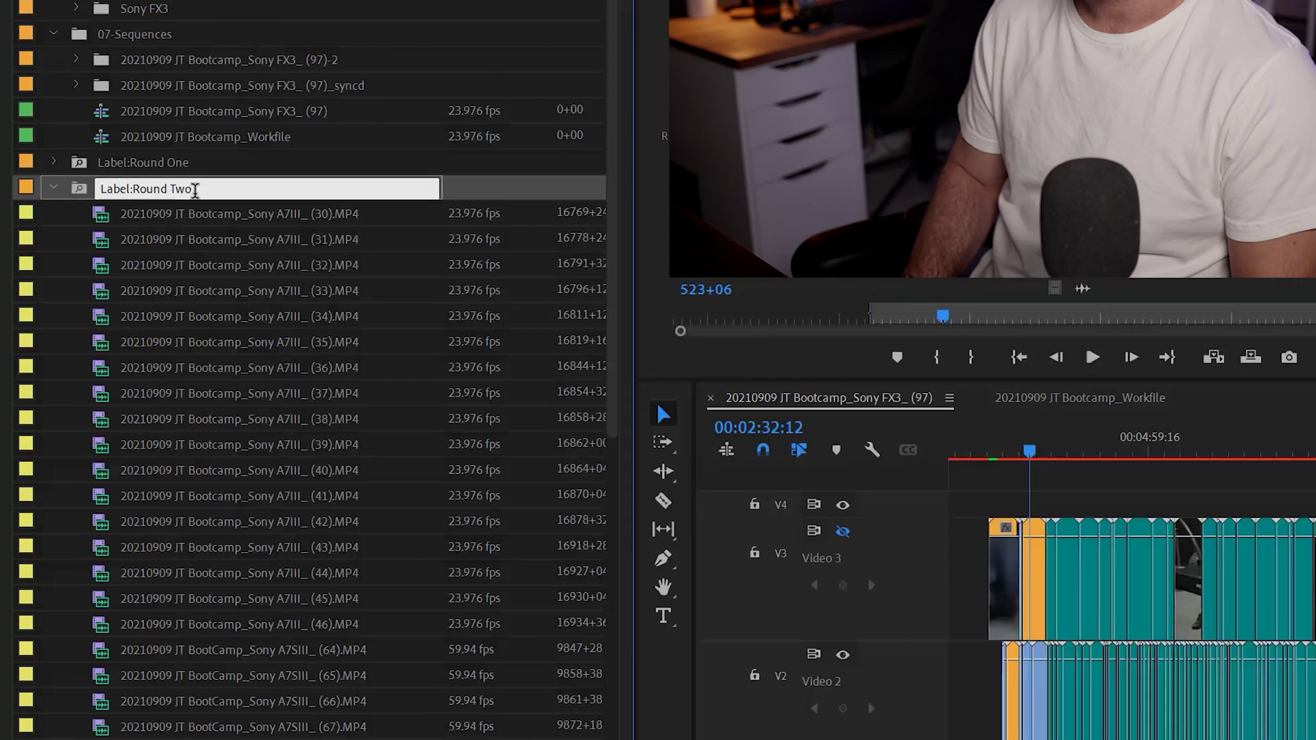
key(Return)
click(54, 187)
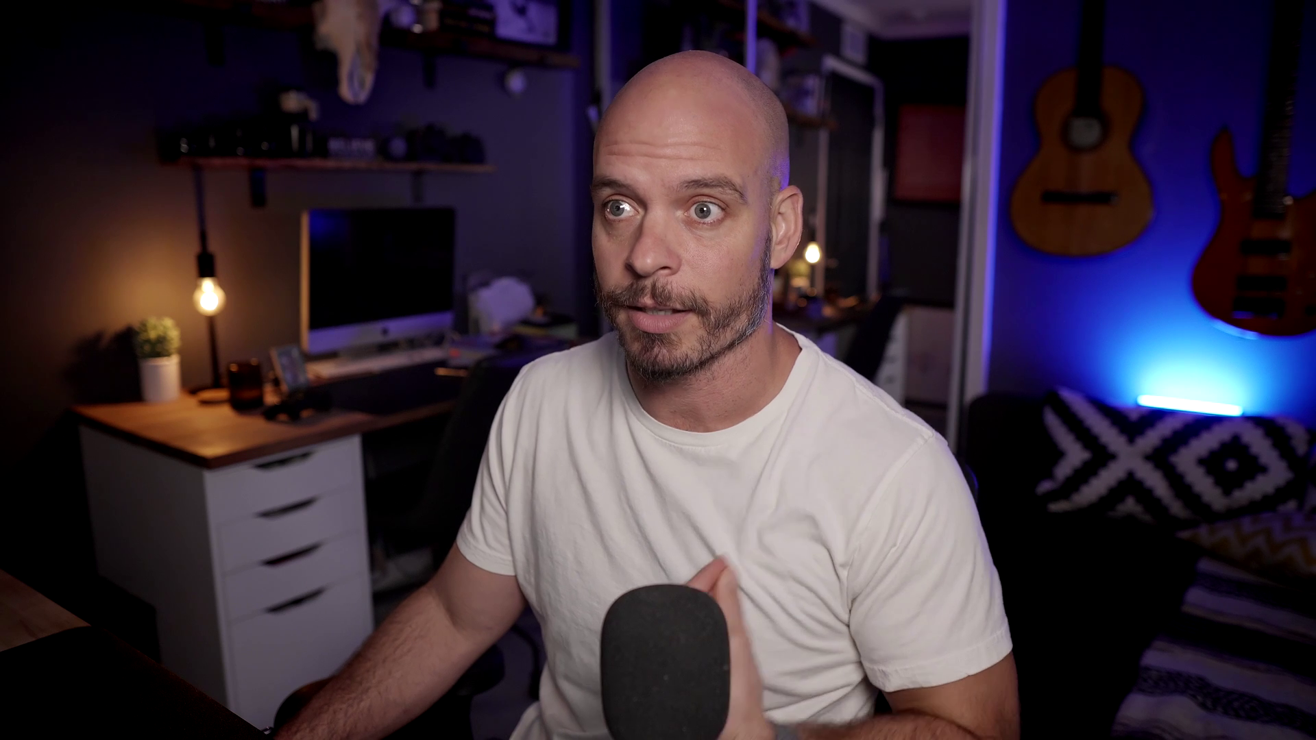
- Create another search bin with Search set to Label and Find set to Rose
right_click(148, 506)
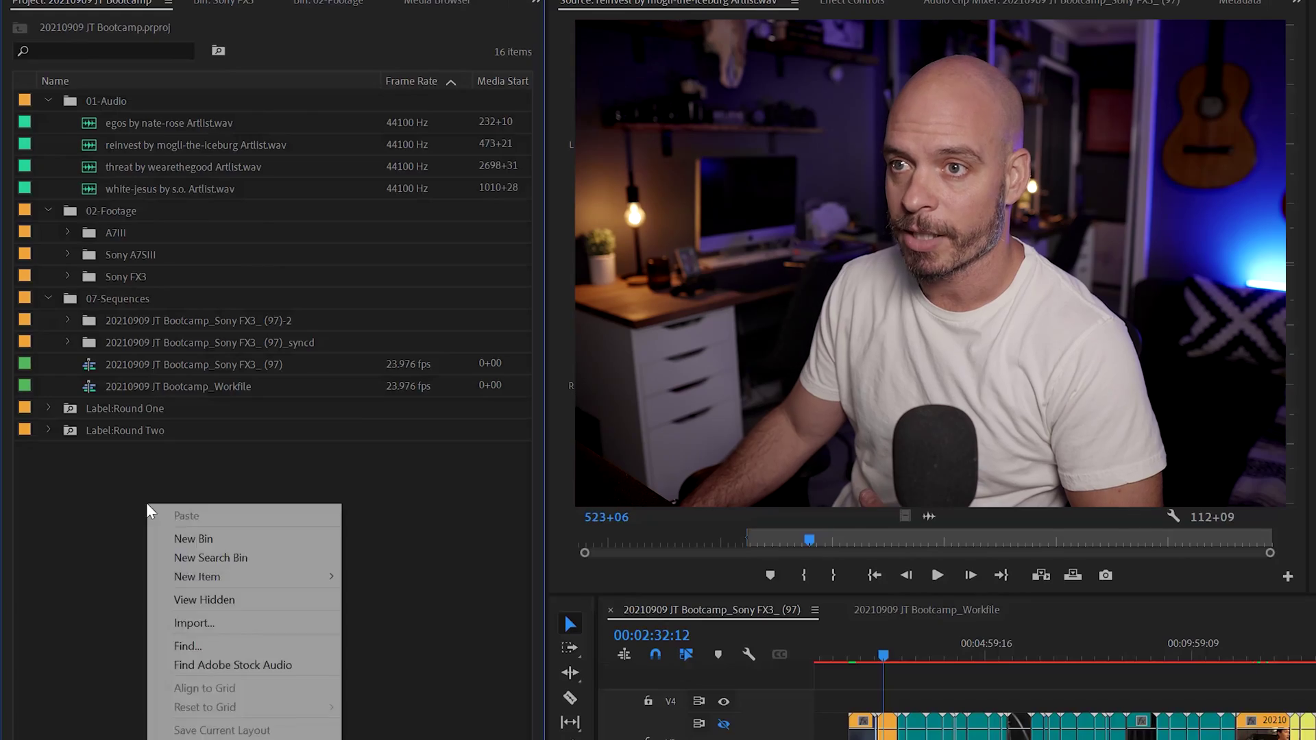
click(169, 558)
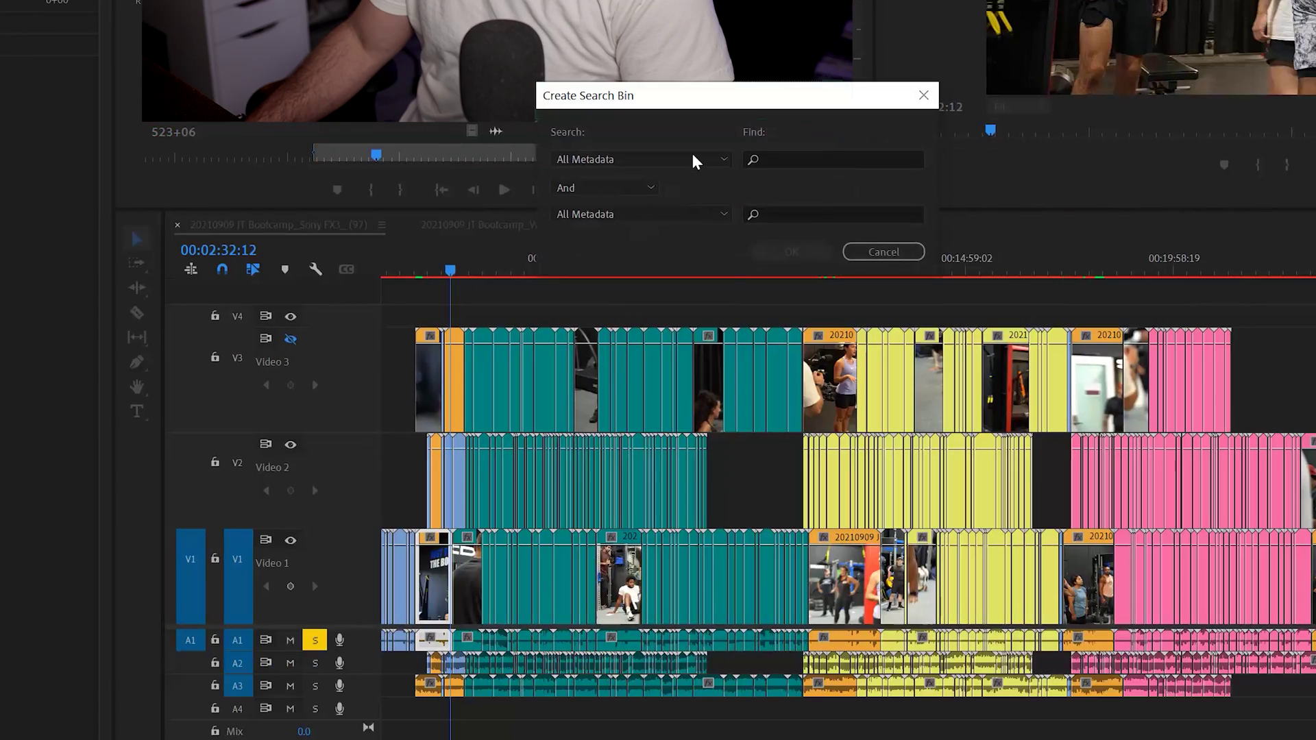
click(694, 161)
click(643, 428)
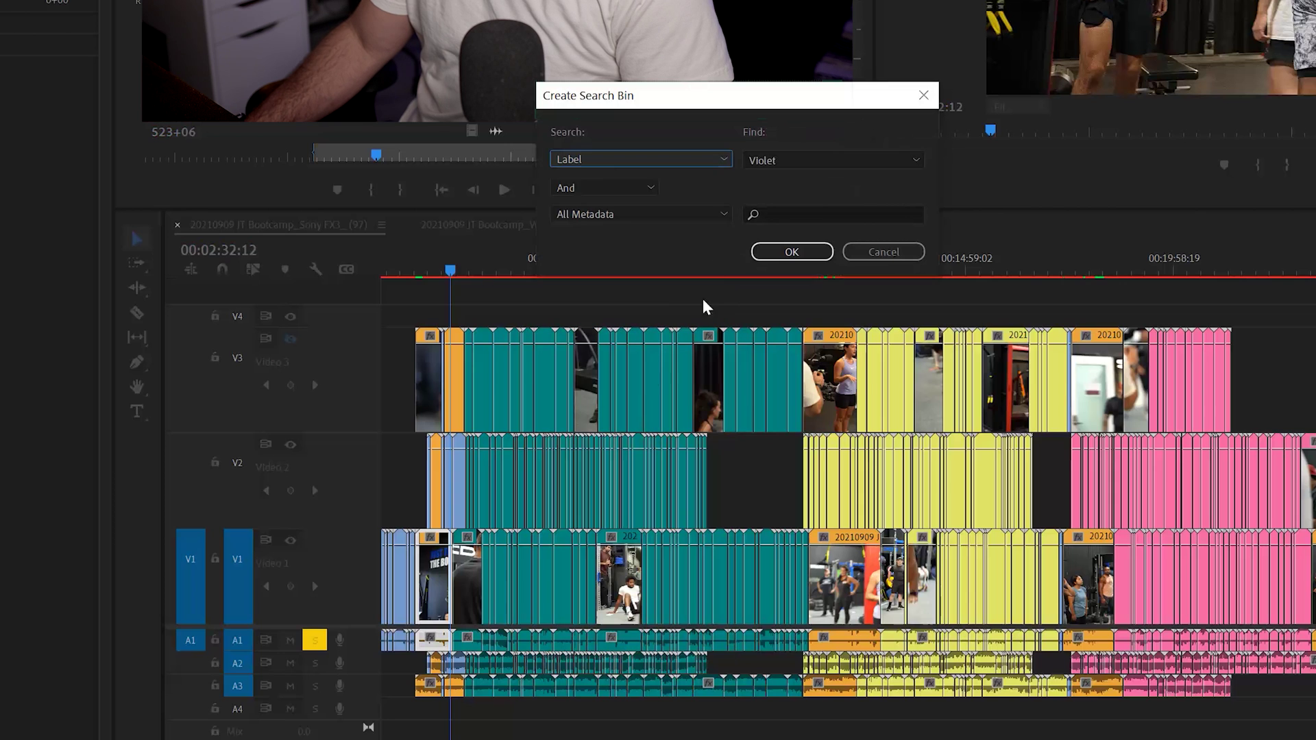
click(790, 175)
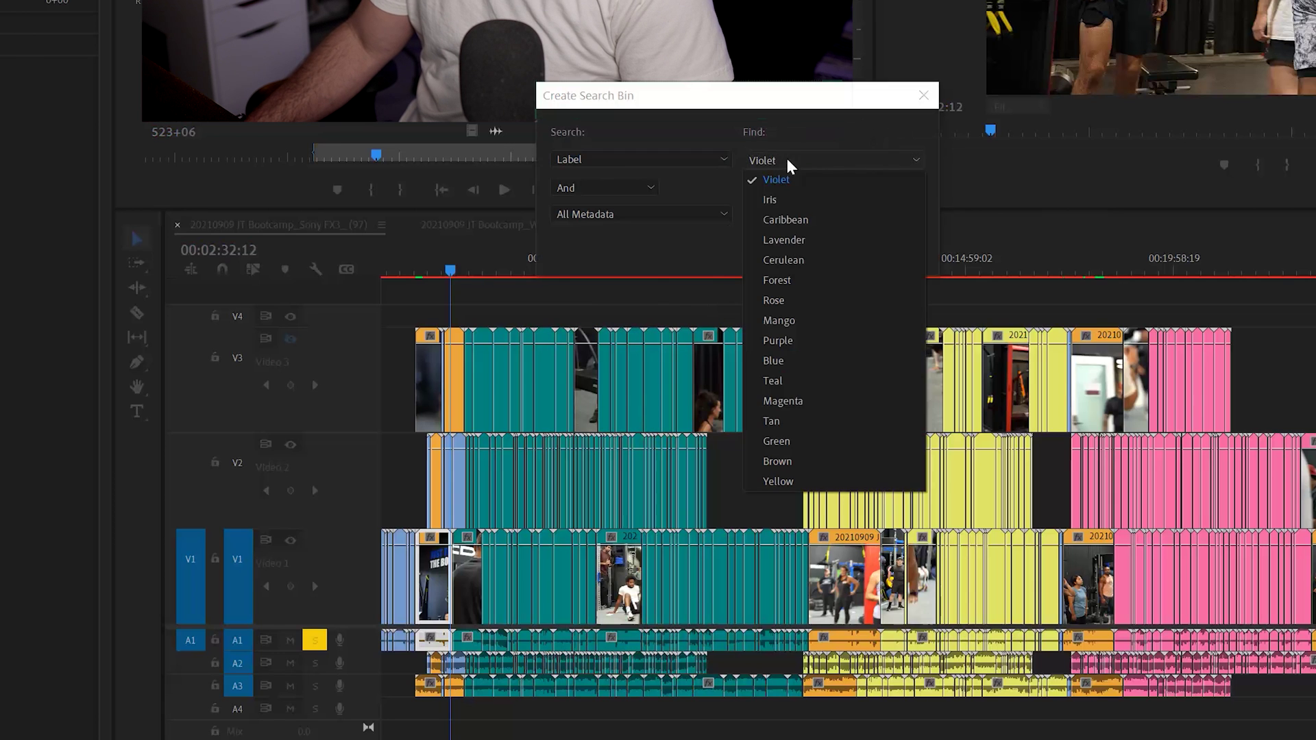
click(788, 305)
click(792, 252)
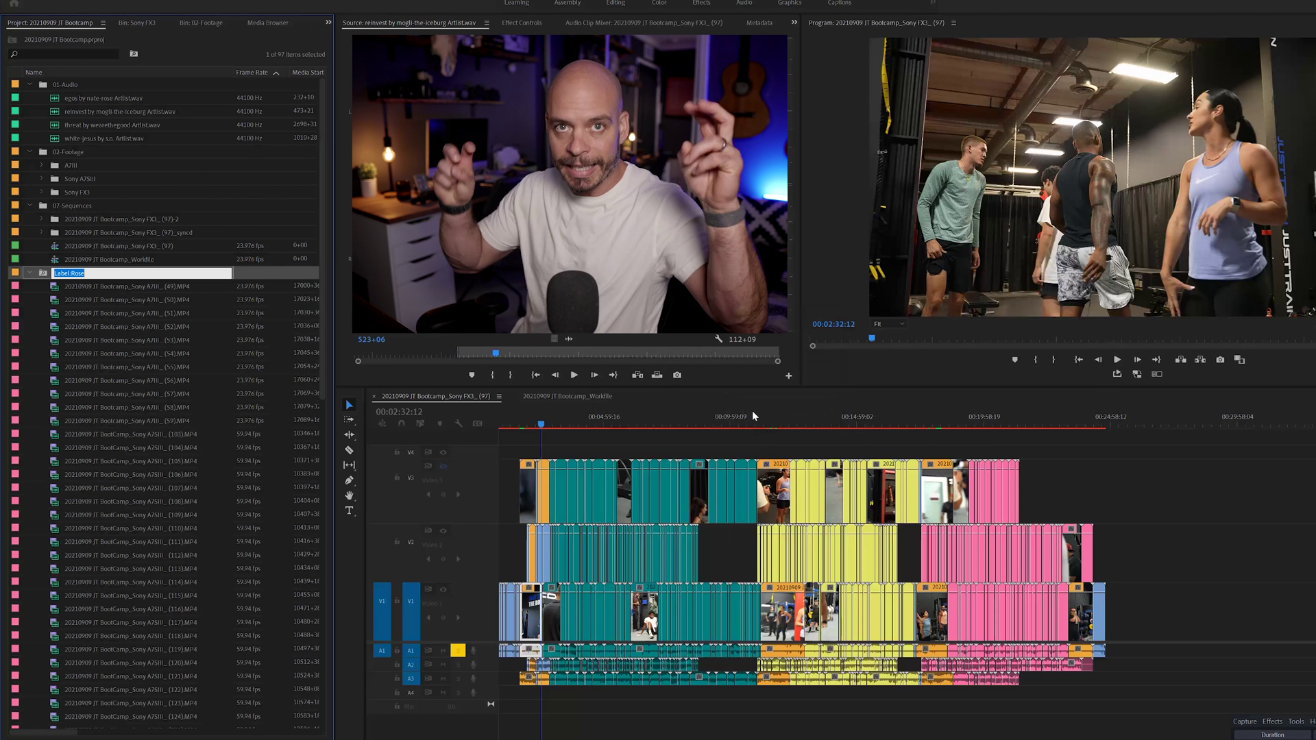
- Rename the new Rose bin to Label:Round Three
click(94, 272)
key(BackSpace)
key(BackSpace)
key(BackSpace)
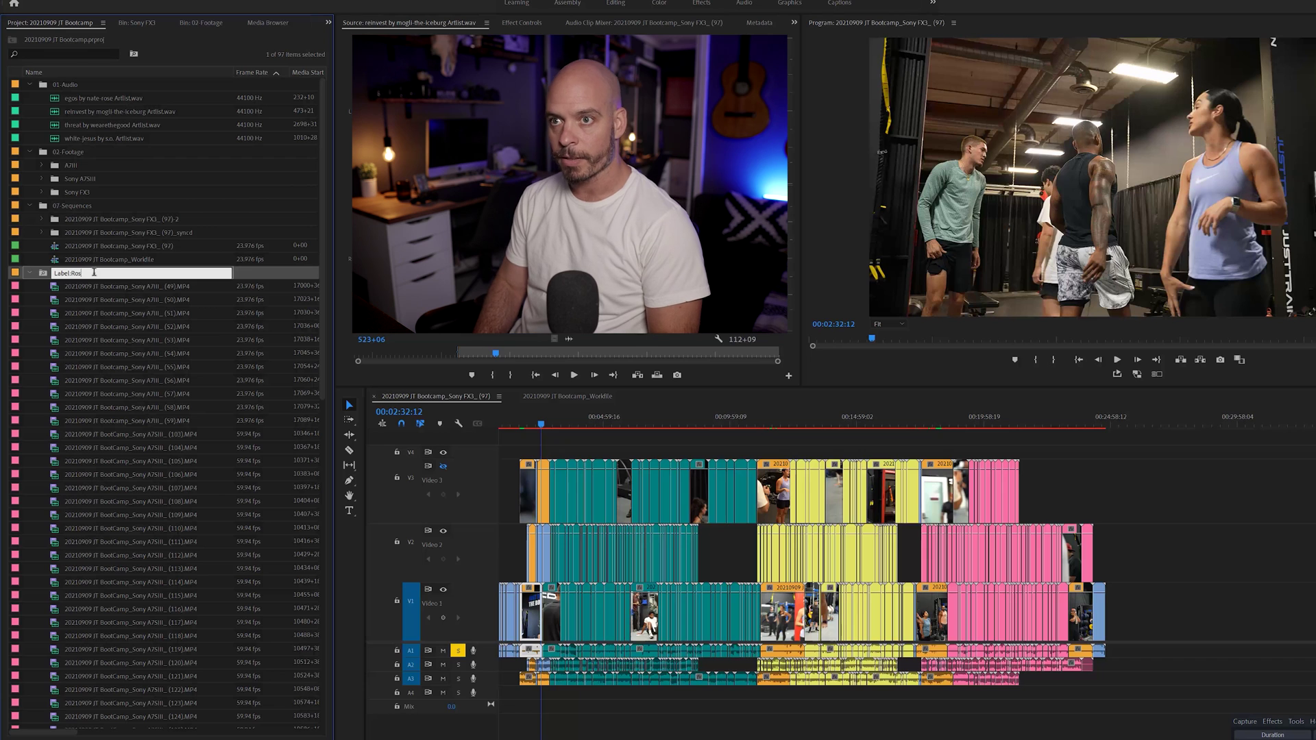
text(o)
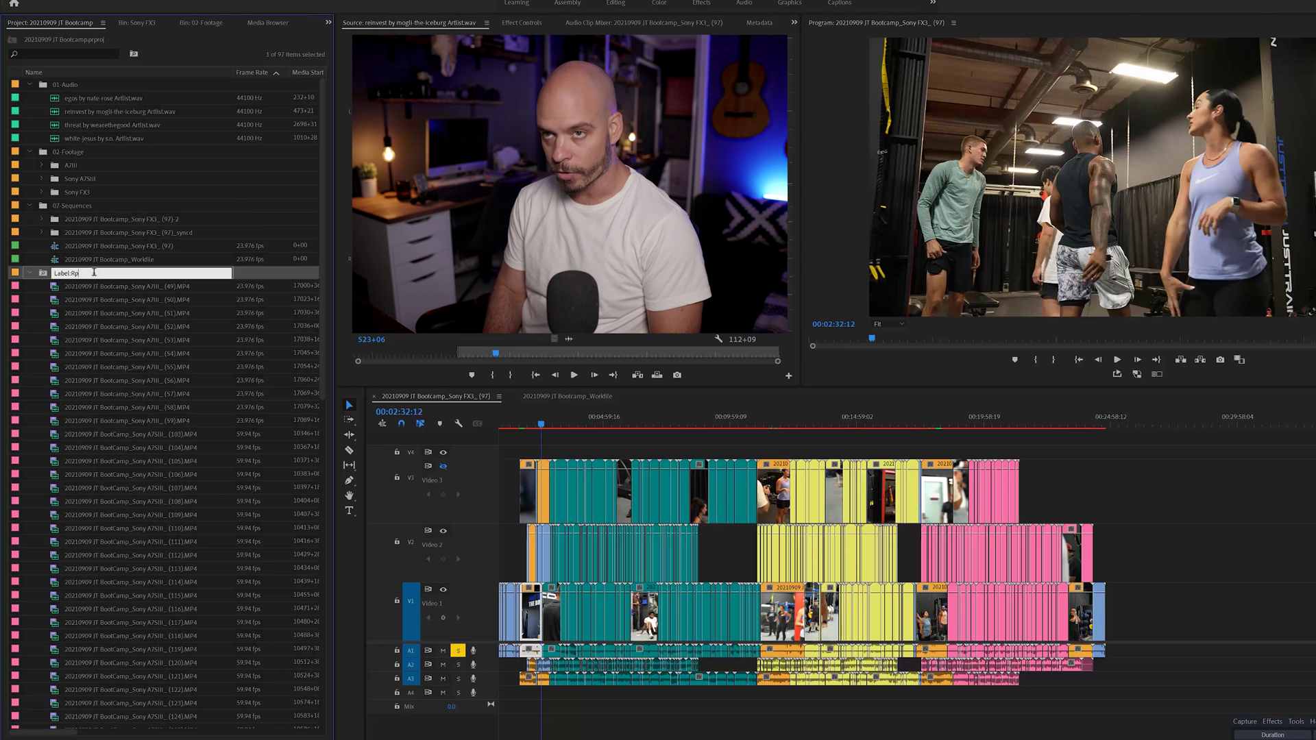
text(und 1ree)
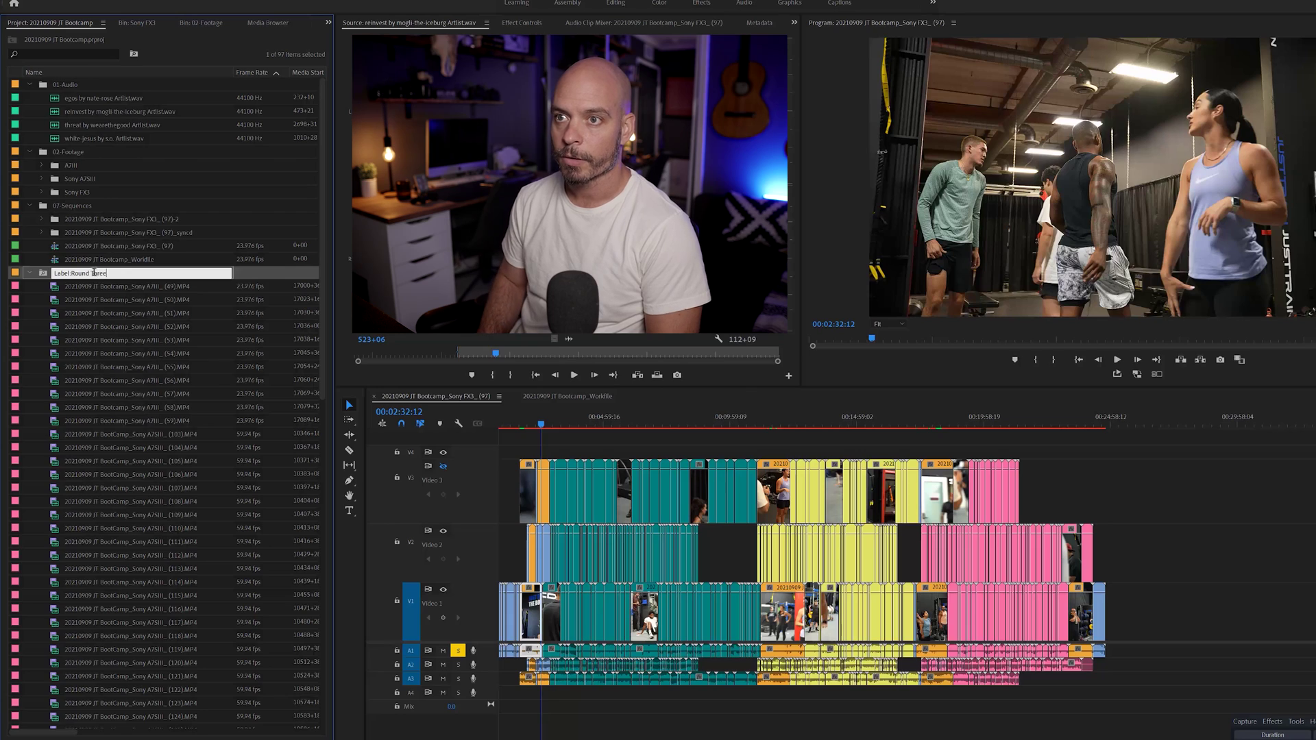
key(Tab)
- Collapse Label:Round Three, open Label:Round Two in its own tab, and view its 76 clips as thumbnails
click(29, 273)
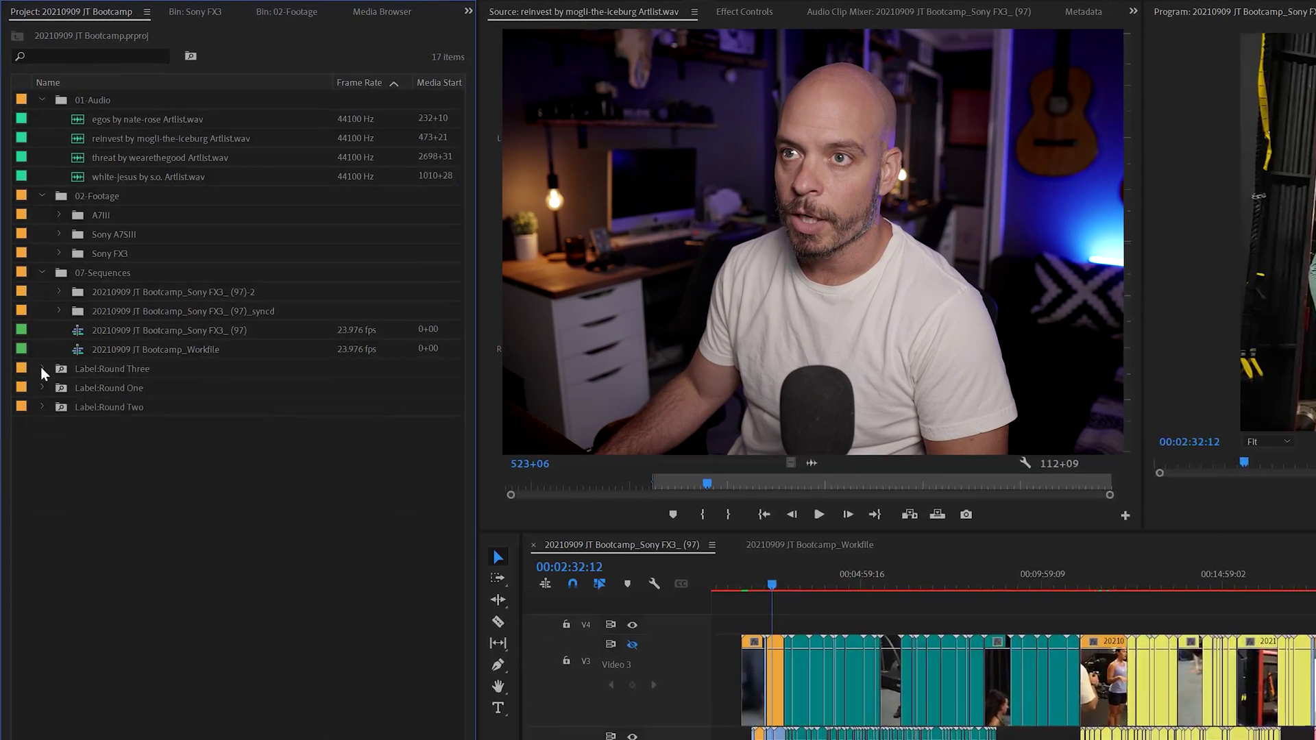
click(96, 377)
click(102, 397)
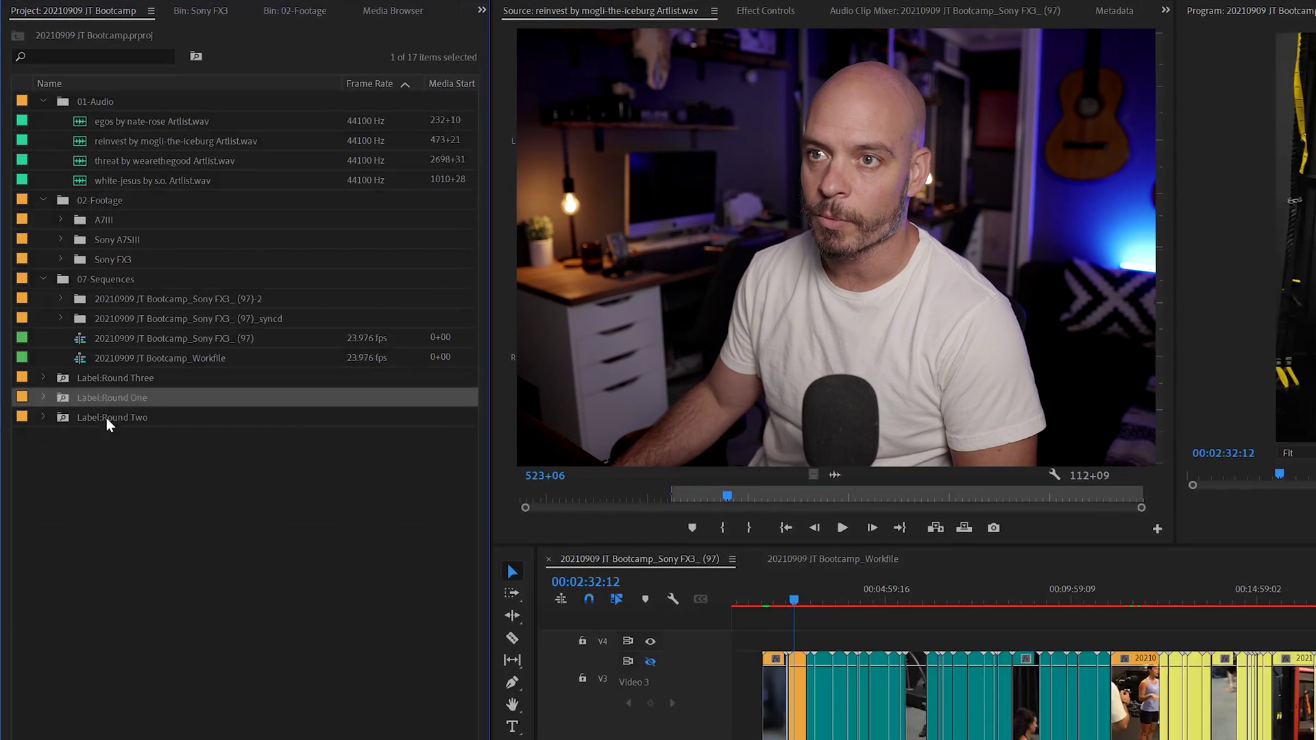
click(110, 418)
double_click(62, 418)
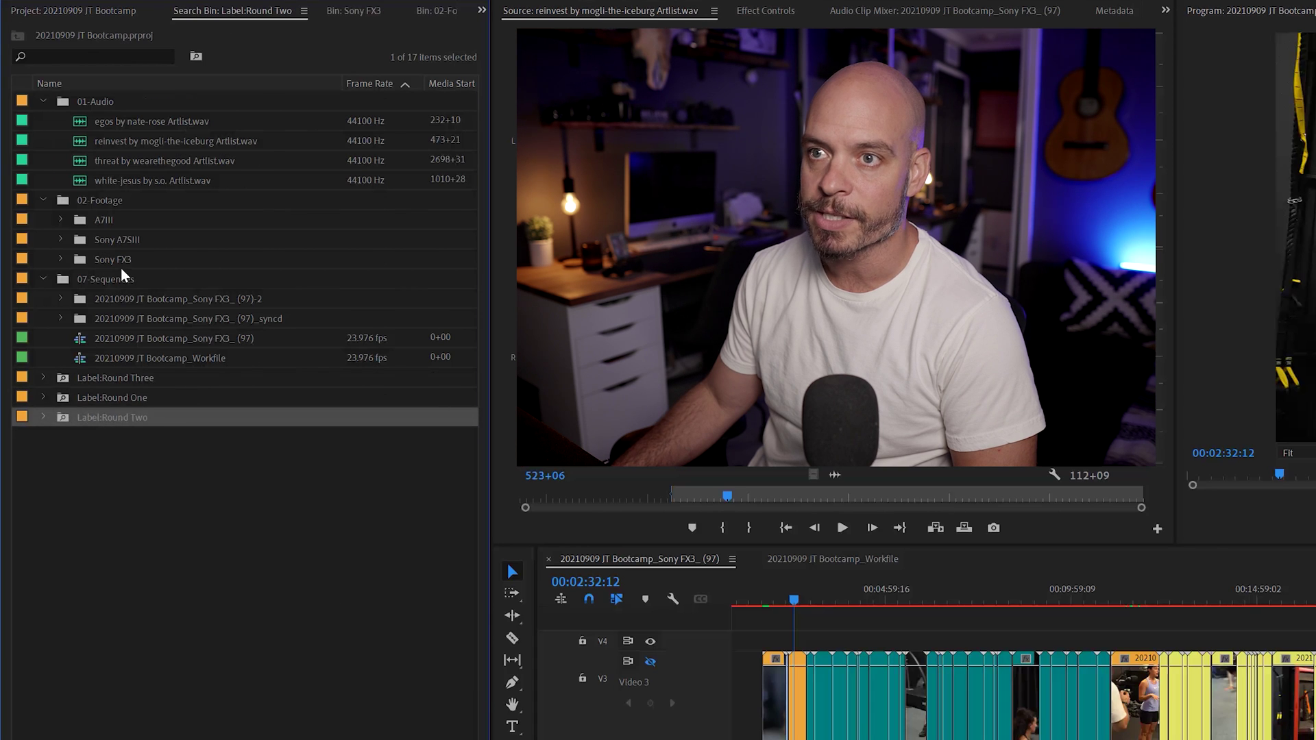
key(ctrl+Page_Down)
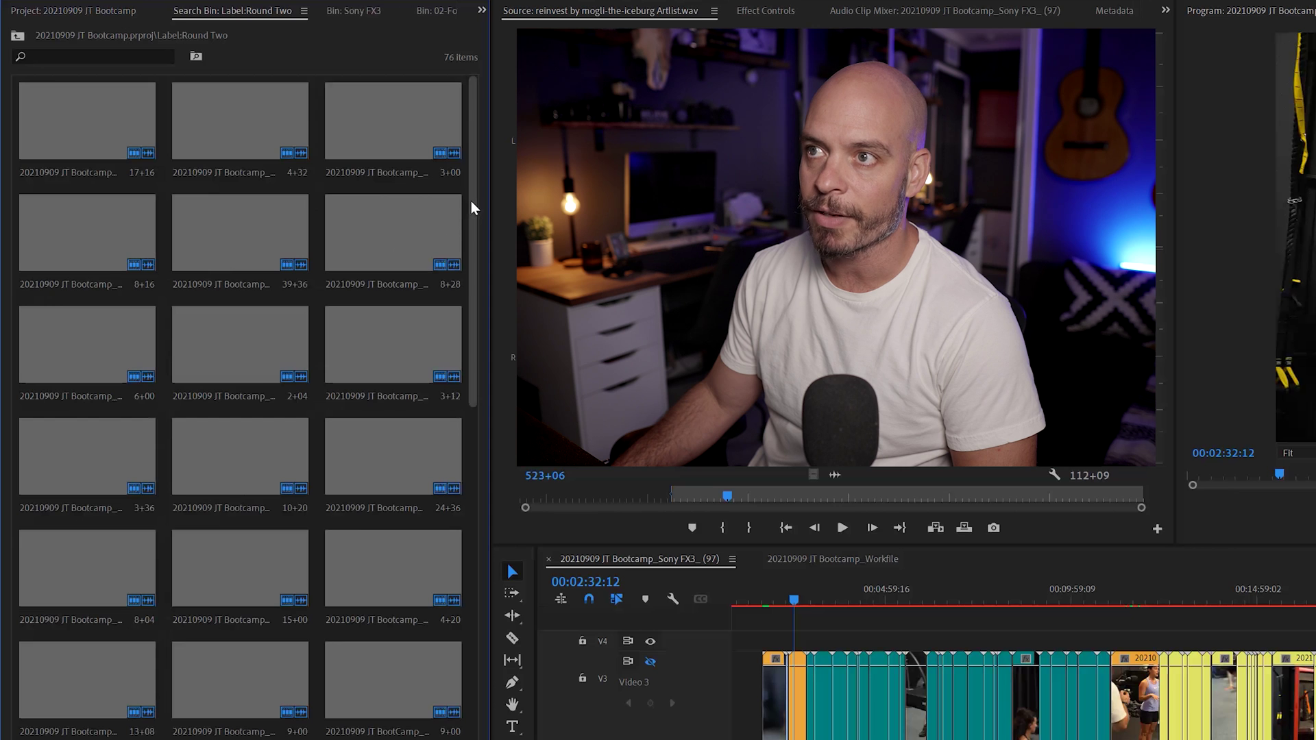
scroll(470, 358, down, 2)
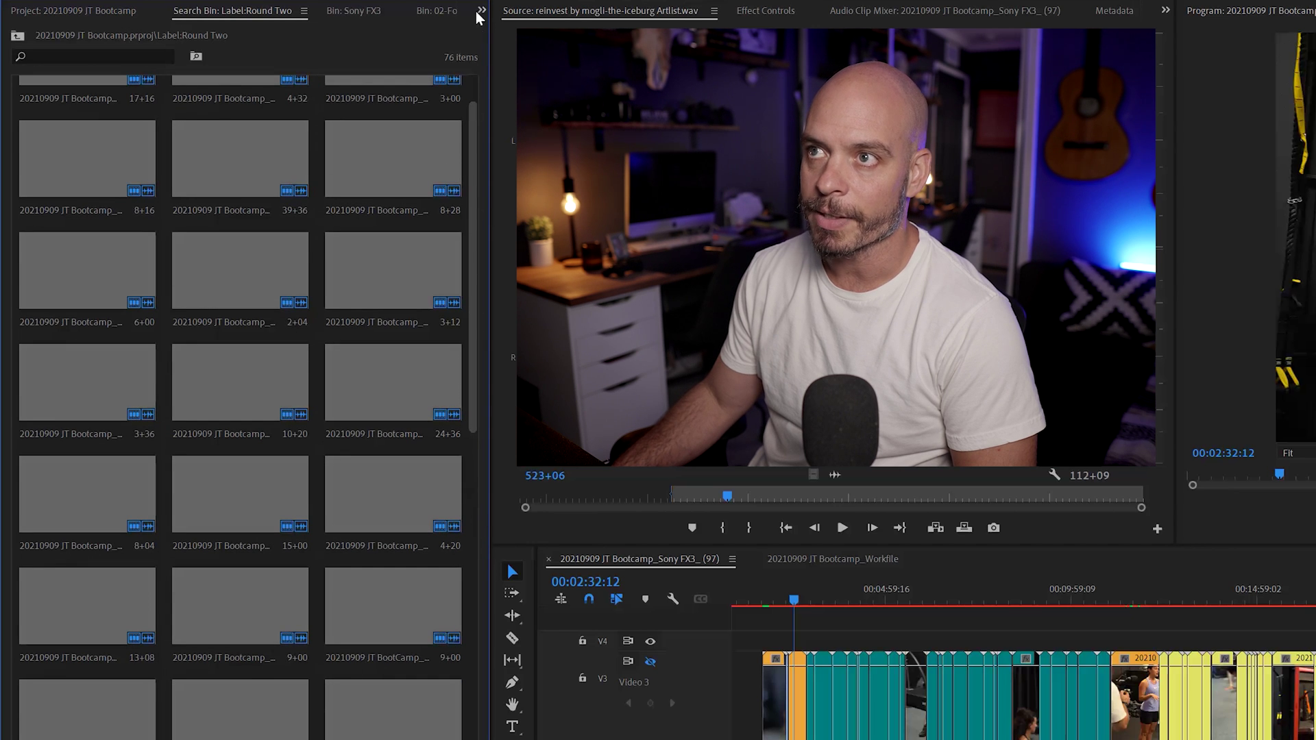